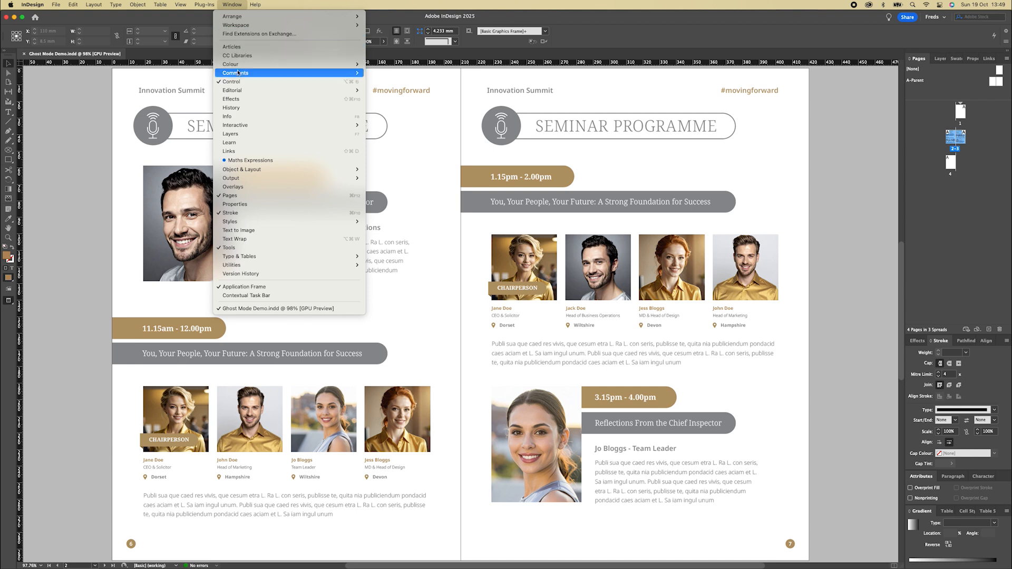
Hide the Control panel and show it again above the document
{"action": "left_click", "coordinate": [235, 82]}
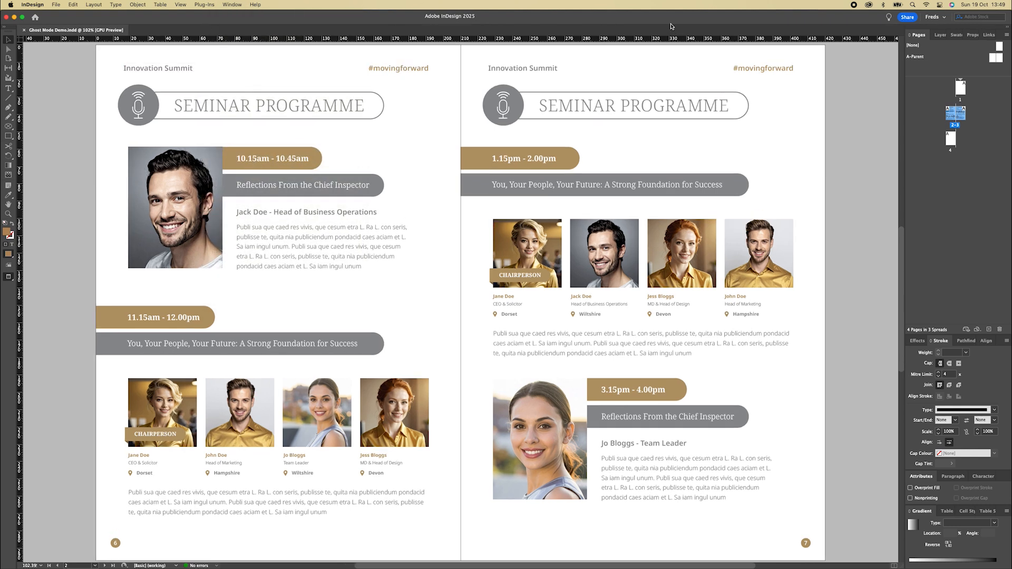
{"action": "left_click", "coordinate": [232, 5]}
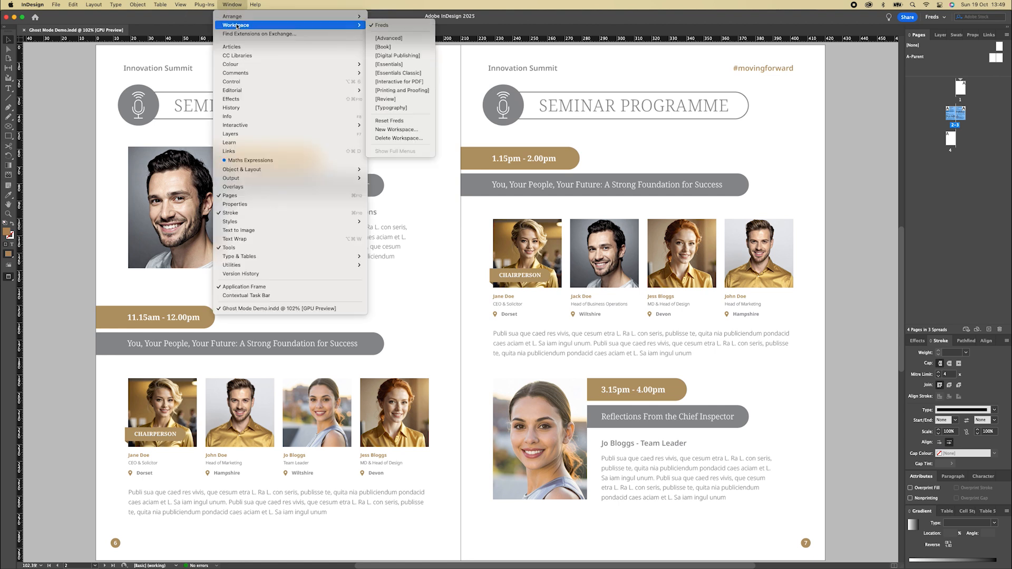
{"action": "left_click", "coordinate": [236, 82]}
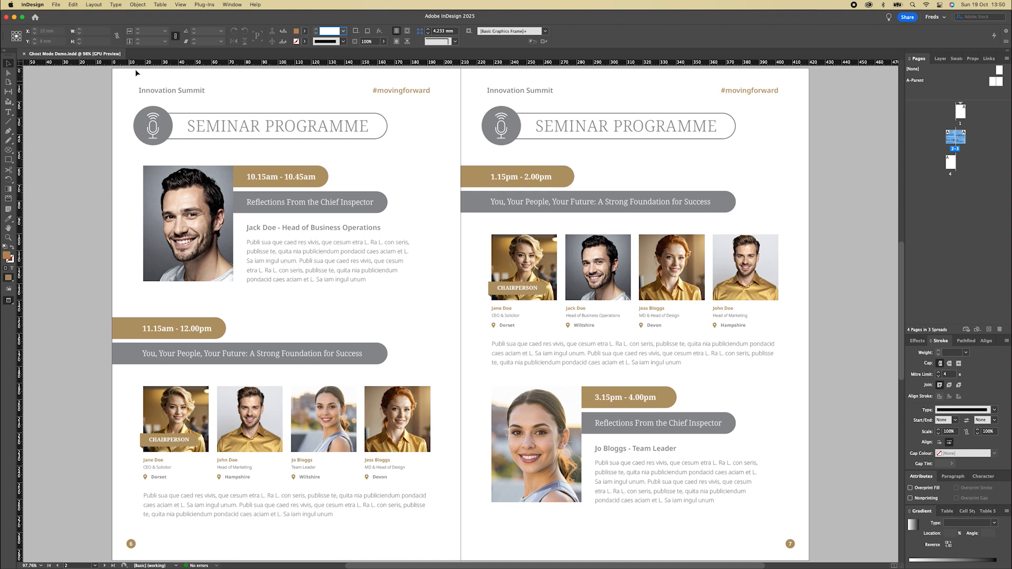
Toggle the Smart Guides option used for aligning objects in the layout
{"action": "left_click", "coordinate": [181, 4]}
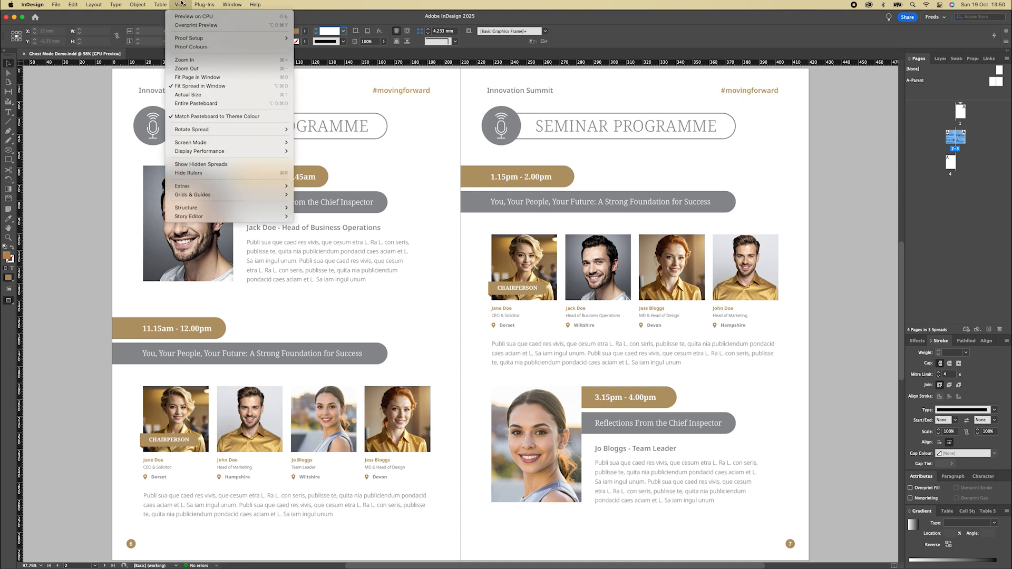
{"action": "mouse_move", "coordinate": [198, 195]}
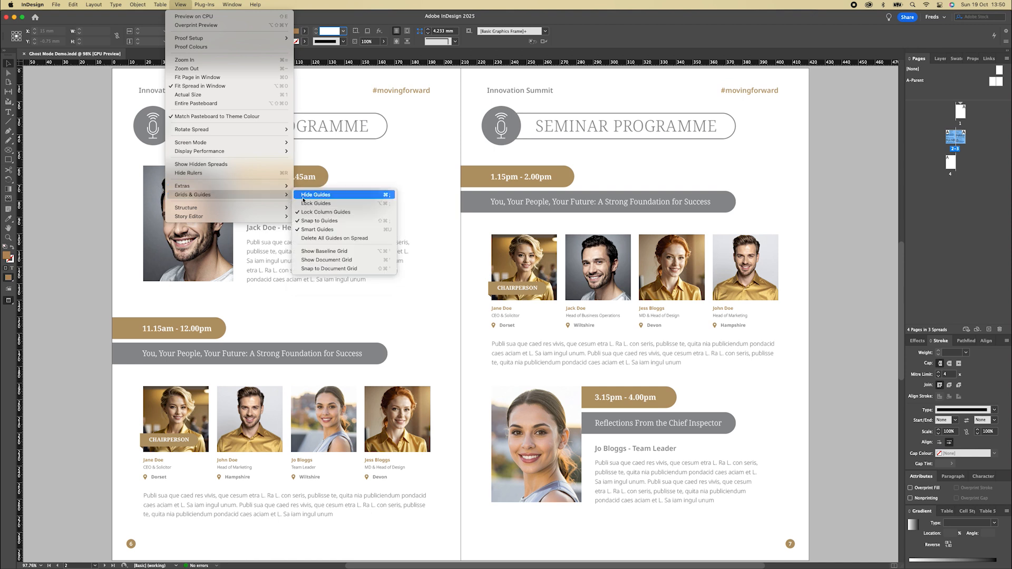
{"action": "left_click", "coordinate": [335, 230]}
Select the whole 3.15pm - 4.00pm session on page 7 and try short moves in different directions, undoing them
{"action": "scroll", "coordinate": [472, 259], "scroll_direction": "down", "scroll_amount": 3}
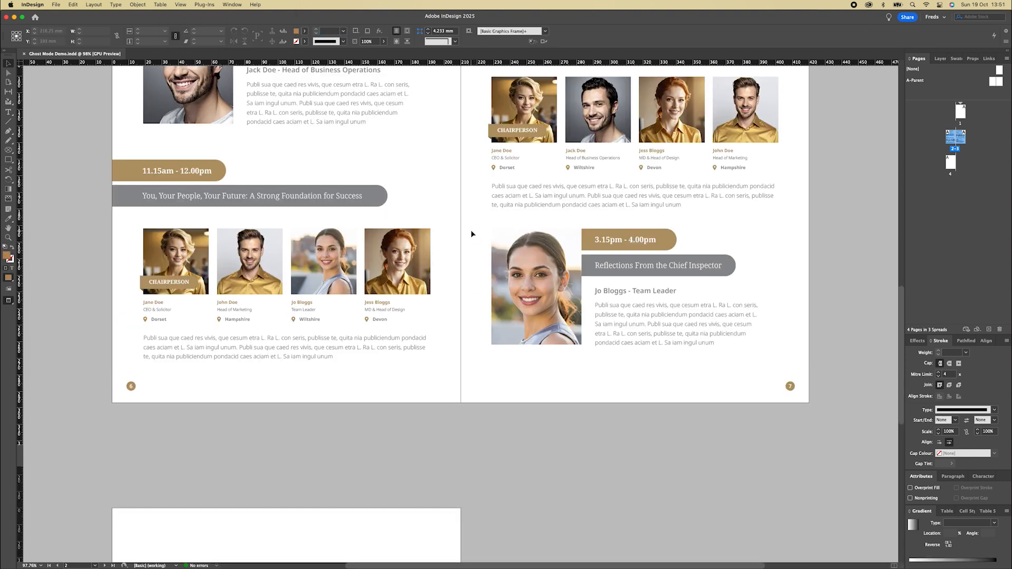
{"action": "left_click_drag", "start_coordinate": [470, 229], "coordinate": [693, 355]}
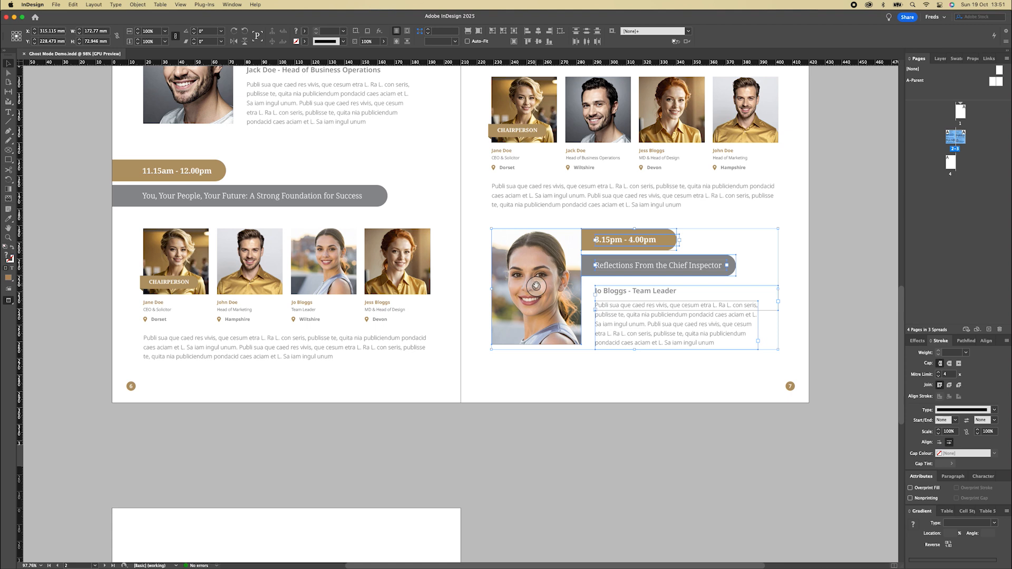
{"action": "left_click_drag", "start_coordinate": [536, 285], "coordinate": [522, 293]}
{"action": "key", "text": "super+z"}
{"action": "left_click_drag", "start_coordinate": [626, 334], "coordinate": [608, 339]}
{"action": "key", "text": "super+z"}
{"action": "left_click_drag", "start_coordinate": [504, 333], "coordinate": [506, 353]}
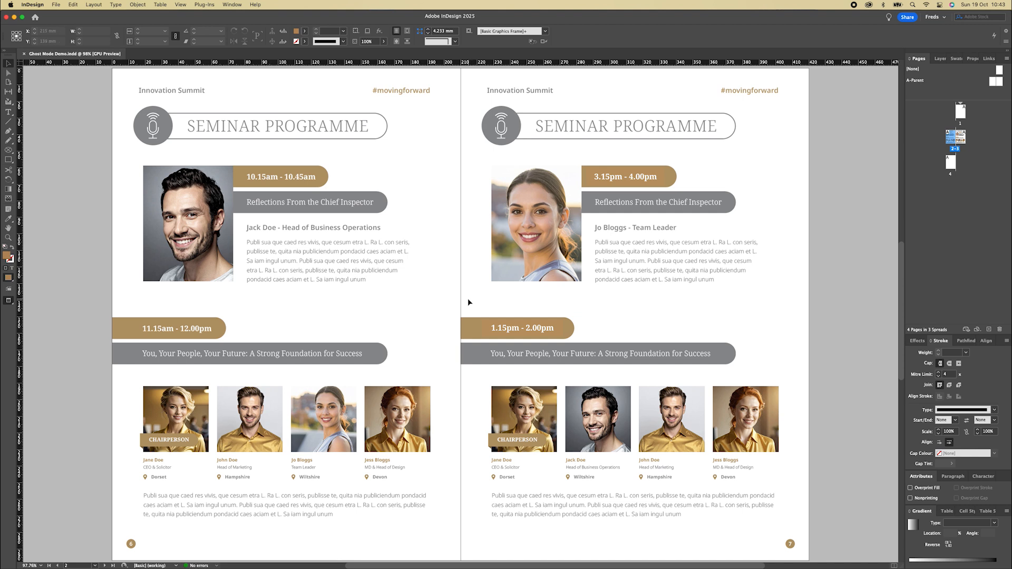
Group all elements of the 1.15pm - 2.00pm session and move the group up level with the 10.15am session
{"action": "left_click_drag", "start_coordinate": [469, 298], "coordinate": [787, 515]}
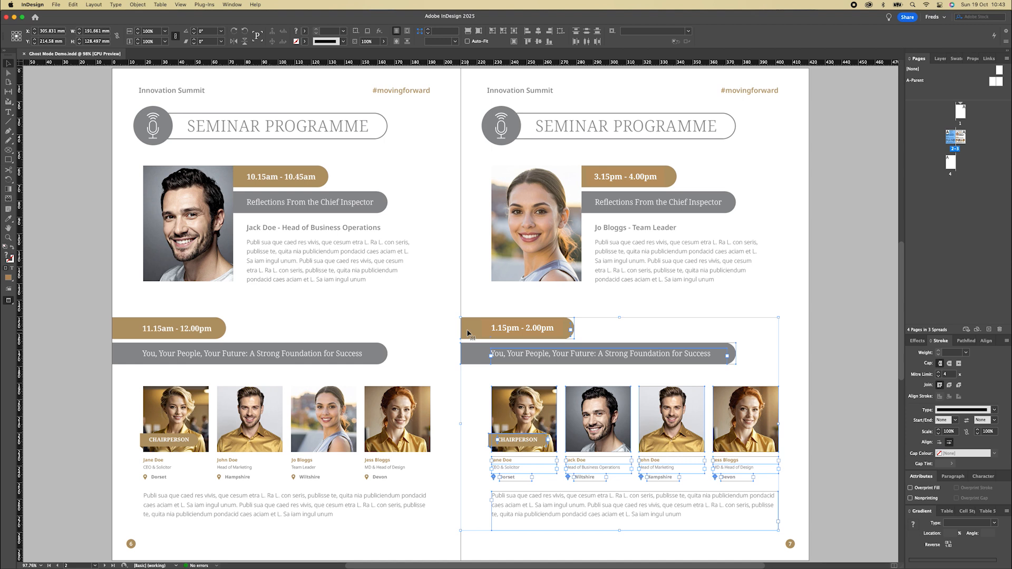
{"action": "key", "text": "super+g"}
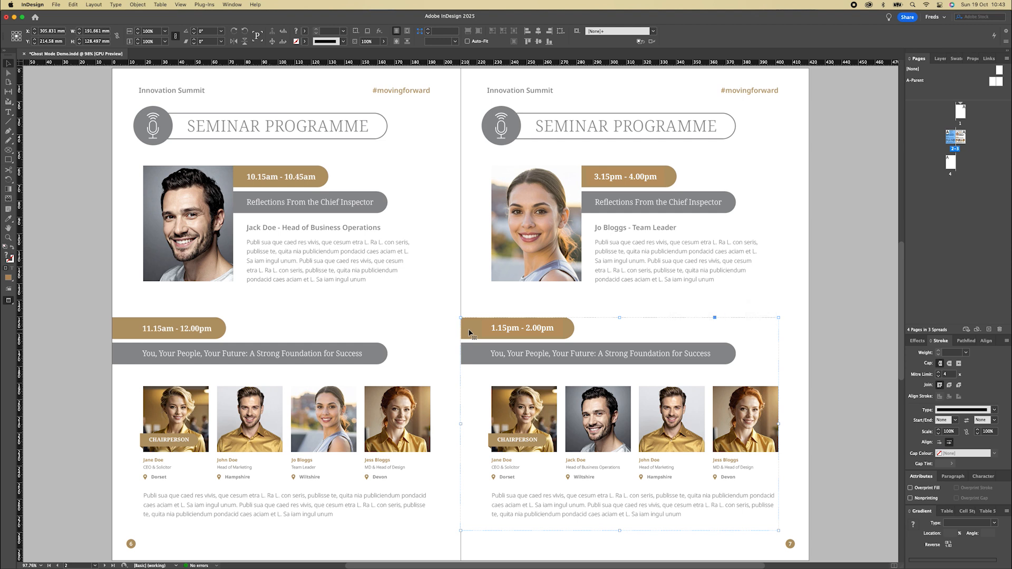
{"action": "left_click_drag", "start_coordinate": [469, 332], "coordinate": [473, 182]}
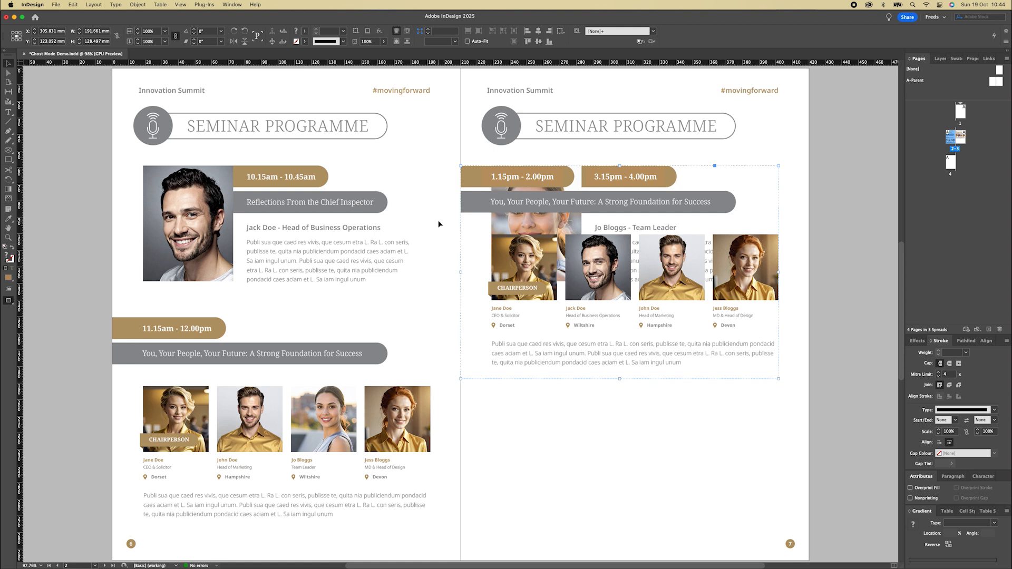
Cut the 1.15pm session group and move the 3.15pm session down level with the row of portraits on page 6
{"action": "key", "text": "super+x"}
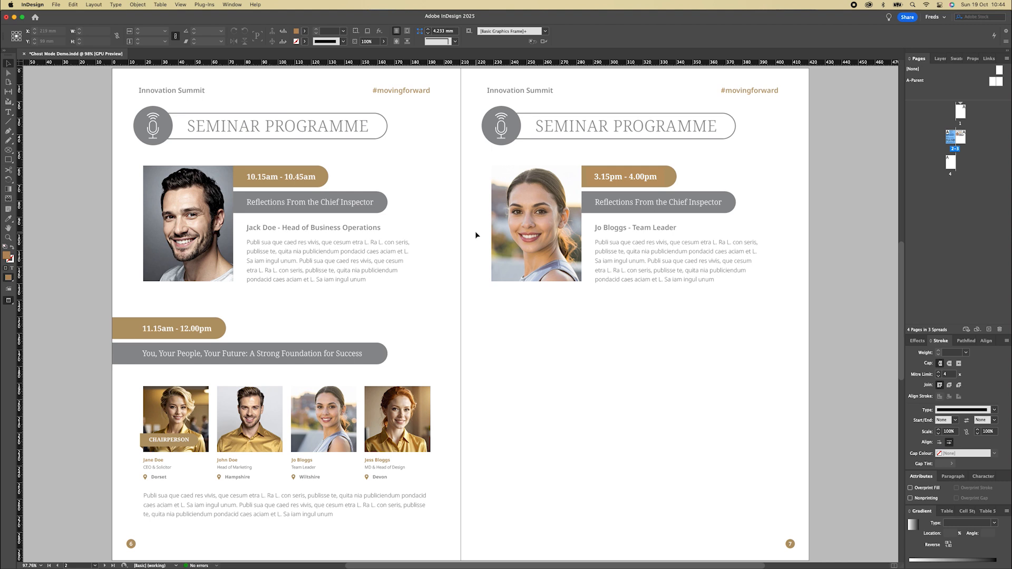
{"action": "left_click_drag", "start_coordinate": [489, 172], "coordinate": [665, 313]}
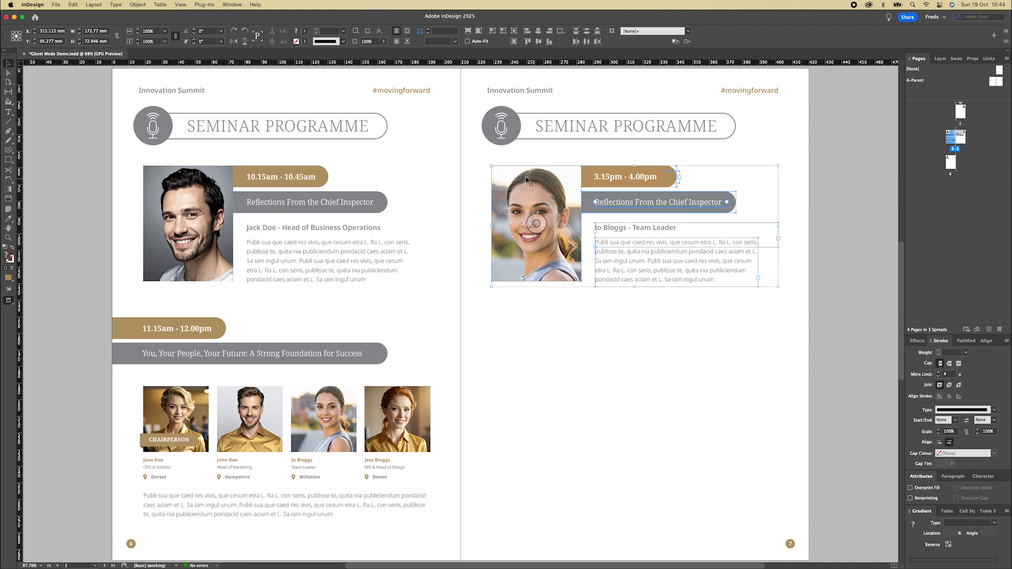
{"action": "left_click_drag", "start_coordinate": [514, 178], "coordinate": [533, 396]}
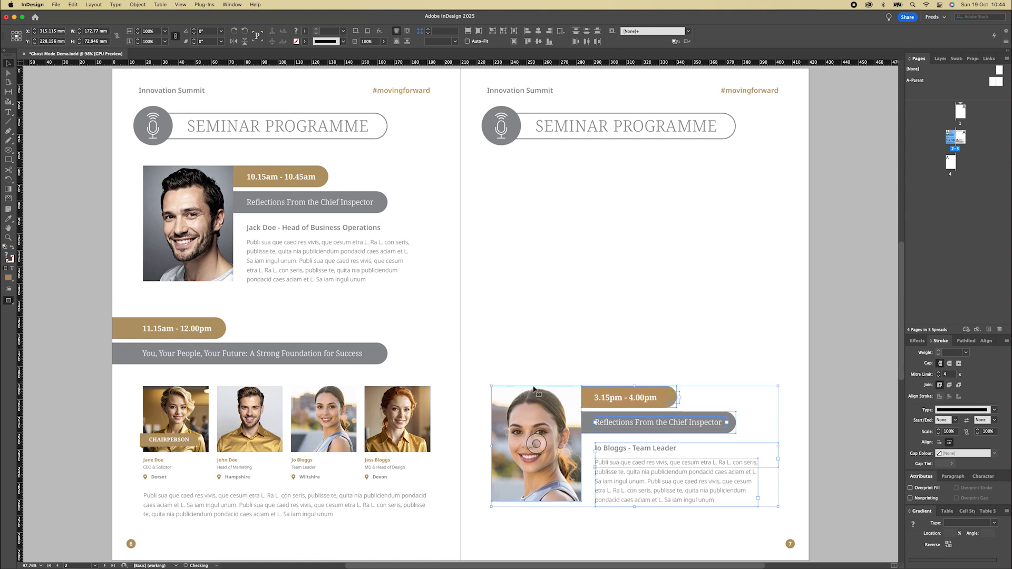
Paste the cut 1.15pm session group in place above the 3.15pm session and deselect it
{"action": "left_click", "coordinate": [536, 342]}
{"action": "key", "text": "super+alt+shift+v"}
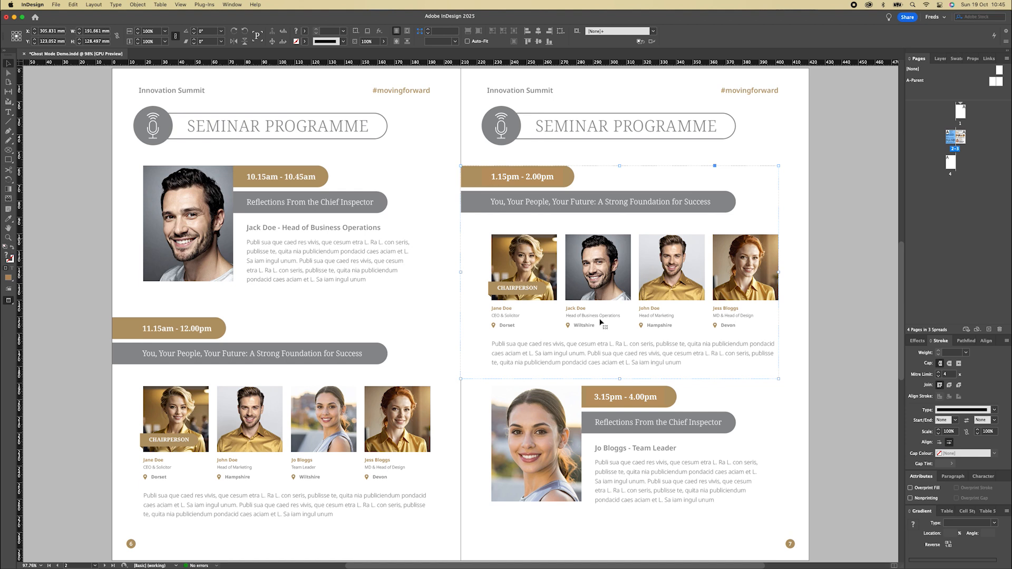
{"action": "left_click", "coordinate": [834, 338]}
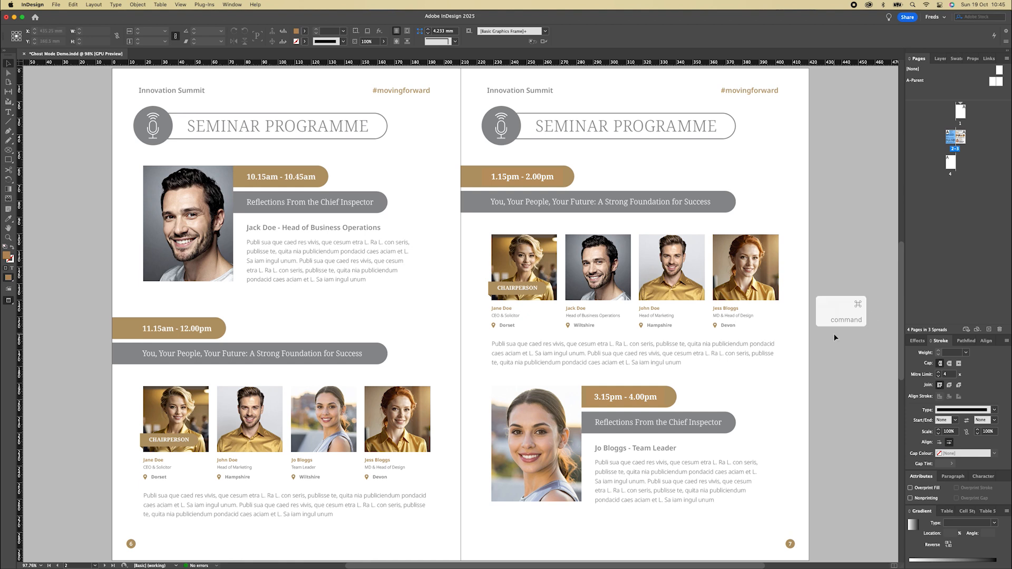
Undo the paste, the session moves, the cut and the grouping on page 7, and clear the selection
{"action": "key", "text": "super+z"}
{"action": "key", "text": "super+z"}
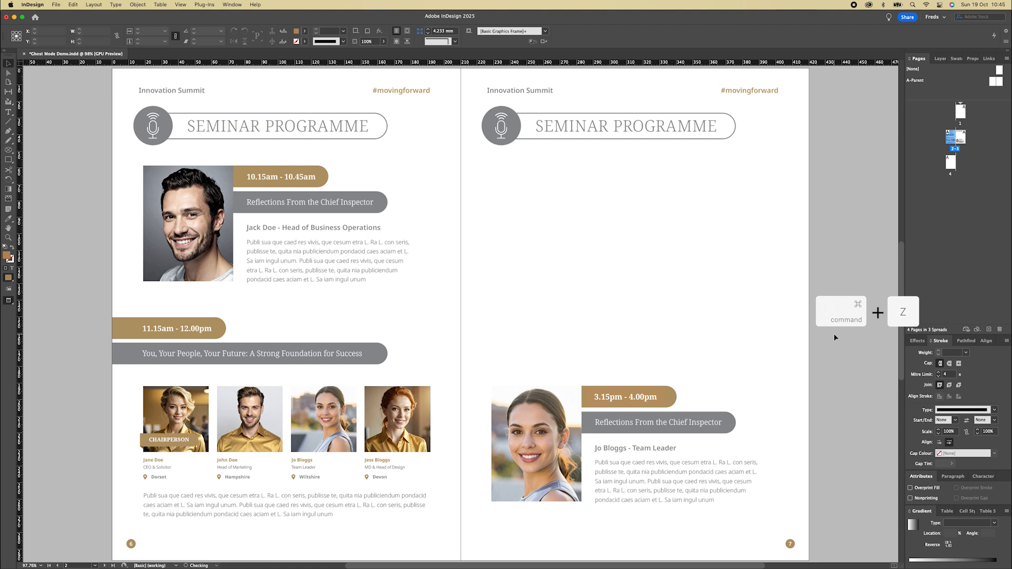
{"action": "key", "text": "super+z"}
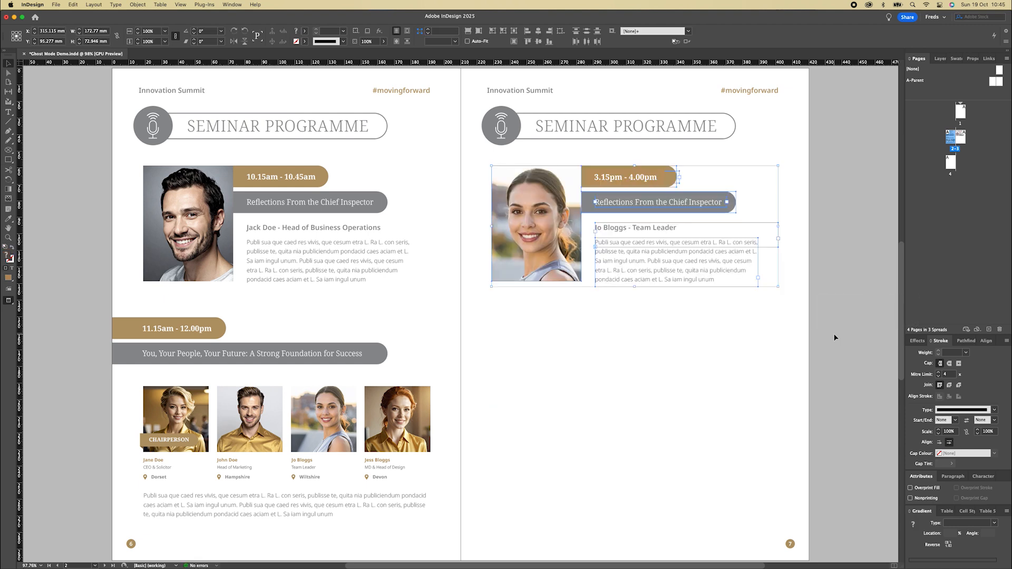
{"action": "key", "text": "super+z"}
{"action": "key", "text": "super+z"}
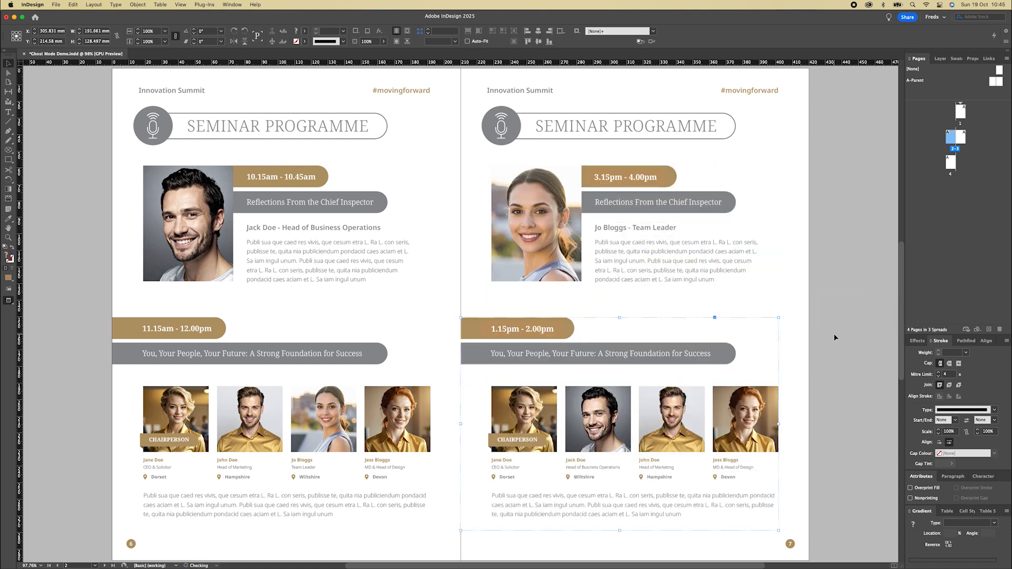
{"action": "key", "text": "super+z"}
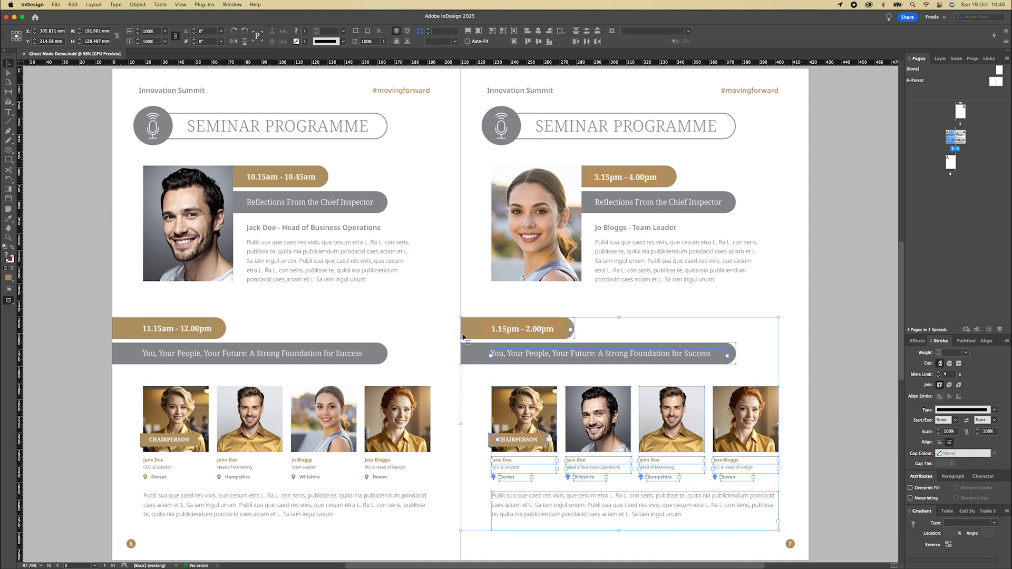
{"action": "left_click", "coordinate": [466, 314]}
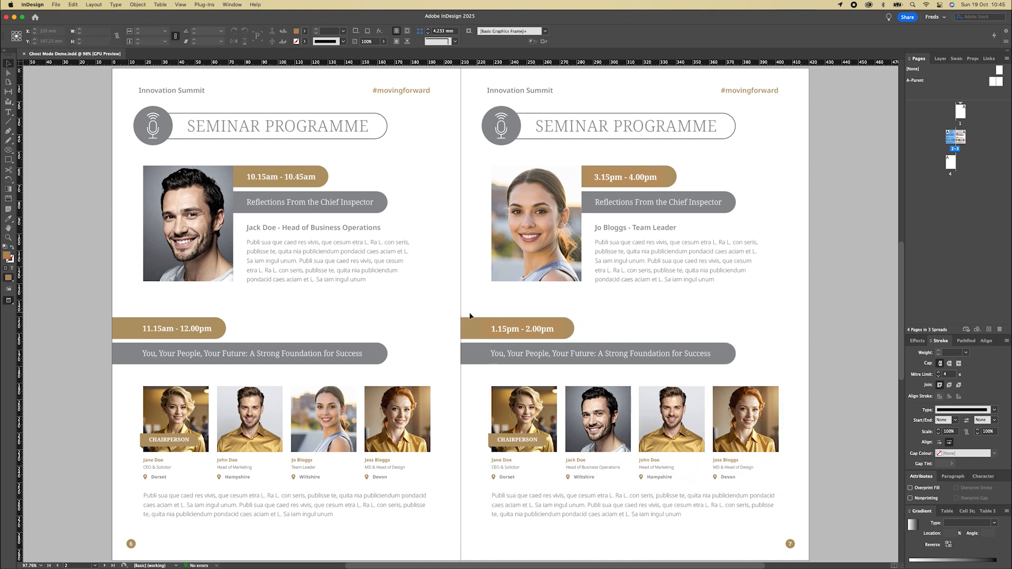
Move all ungrouped elements of the 1.15pm - 2.00pm session up level with the 10.15am session and hide them
{"action": "left_click_drag", "start_coordinate": [464, 310], "coordinate": [785, 527]}
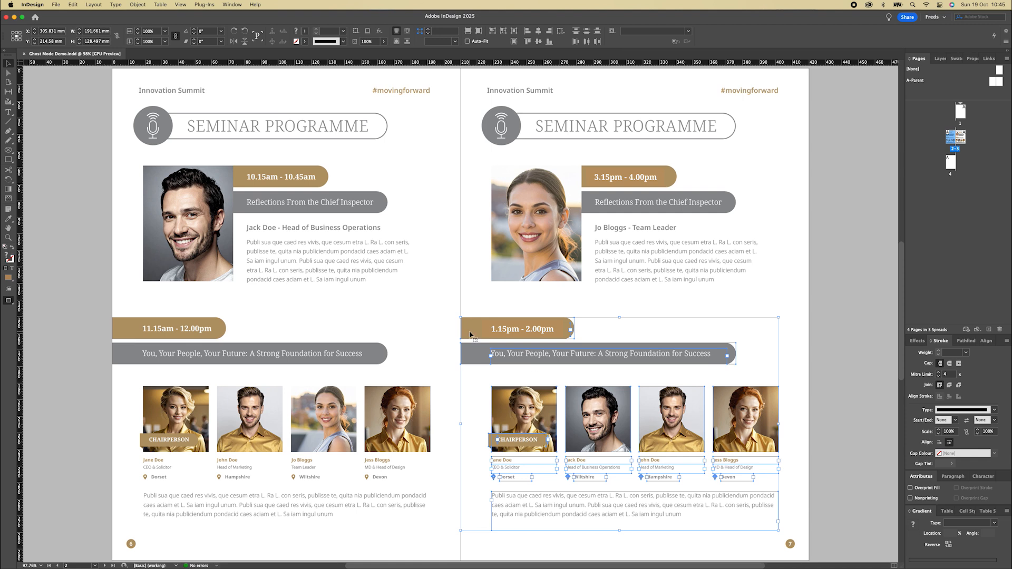
{"action": "left_click_drag", "start_coordinate": [470, 334], "coordinate": [464, 183]}
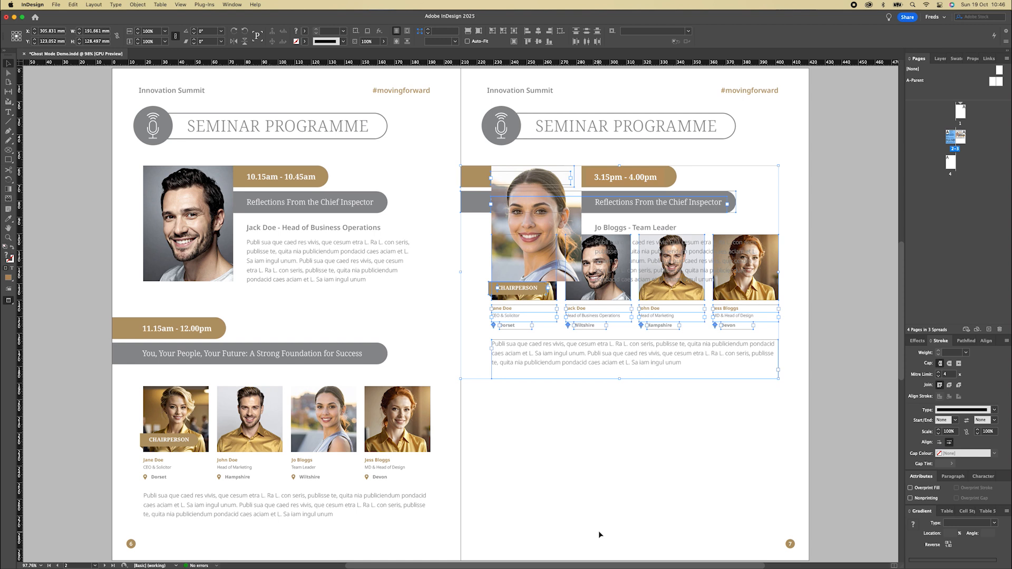
{"action": "key", "text": "super+3"}
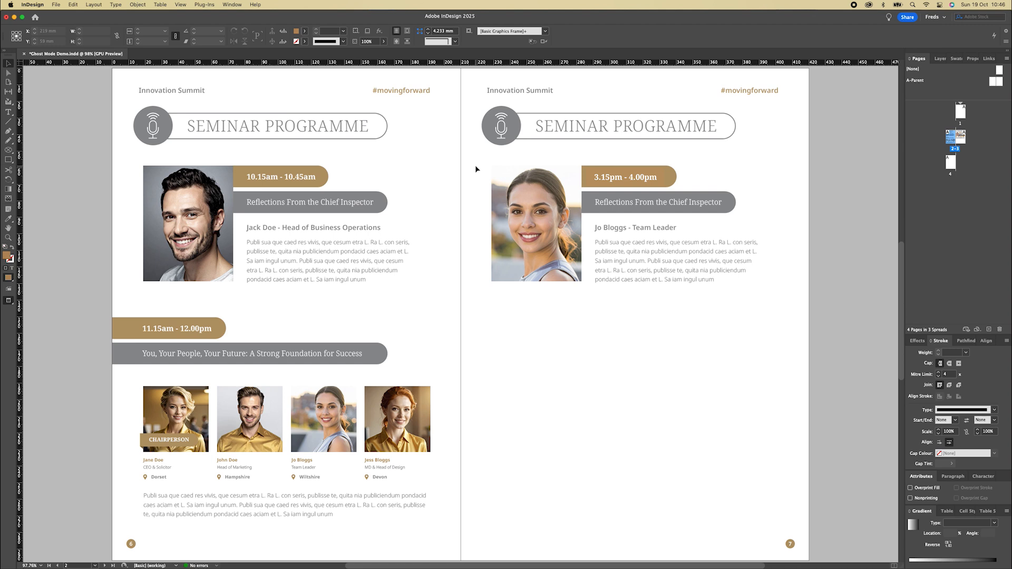
Move the 3.15pm - 4.00pm session down page 7 level with the portrait row on page 6, and show all hidden objects
{"action": "left_click_drag", "start_coordinate": [475, 165], "coordinate": [759, 300]}
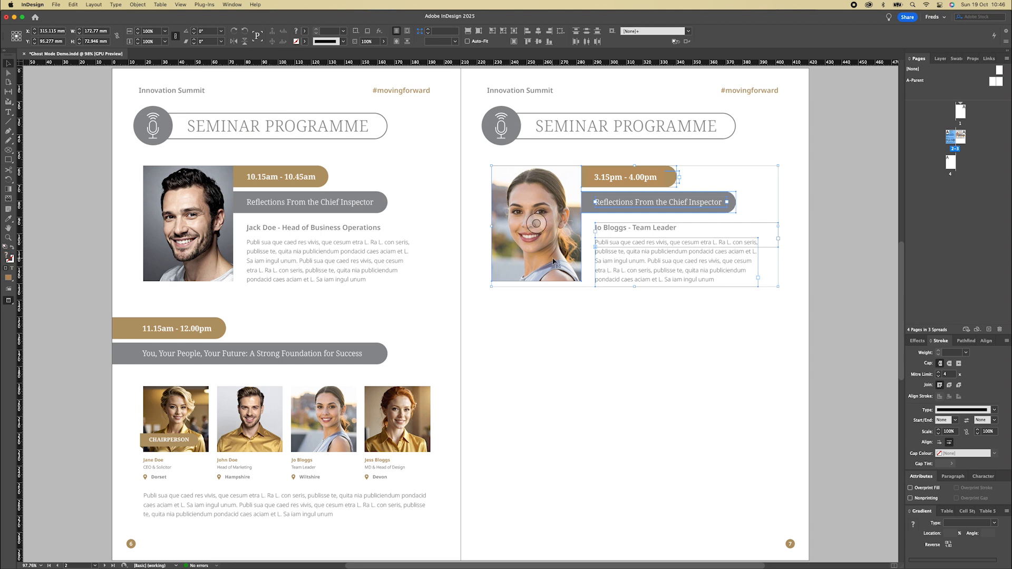
{"action": "left_click_drag", "start_coordinate": [553, 261], "coordinate": [538, 483]}
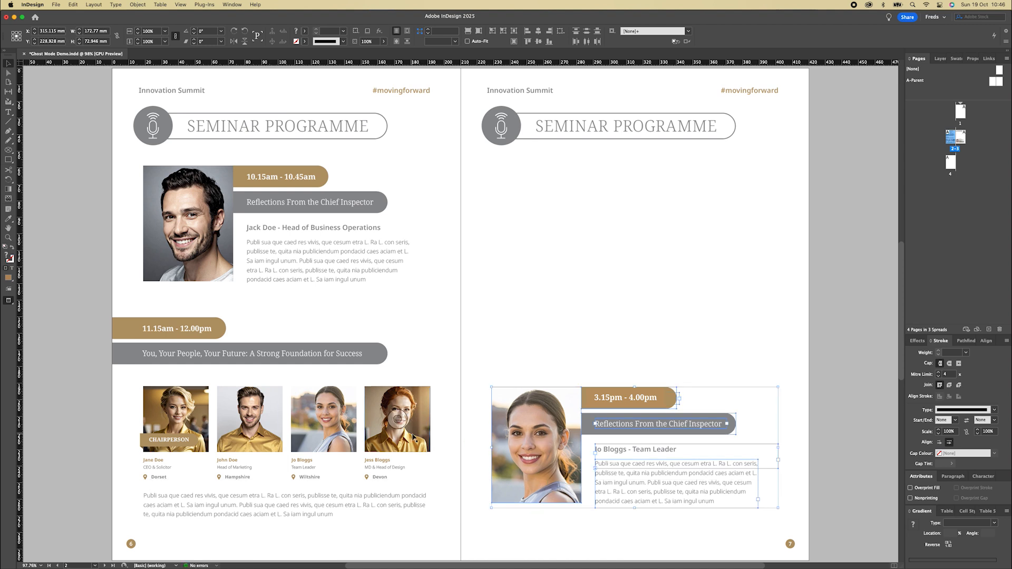
{"action": "left_click", "coordinate": [414, 437], "text": "shift"}
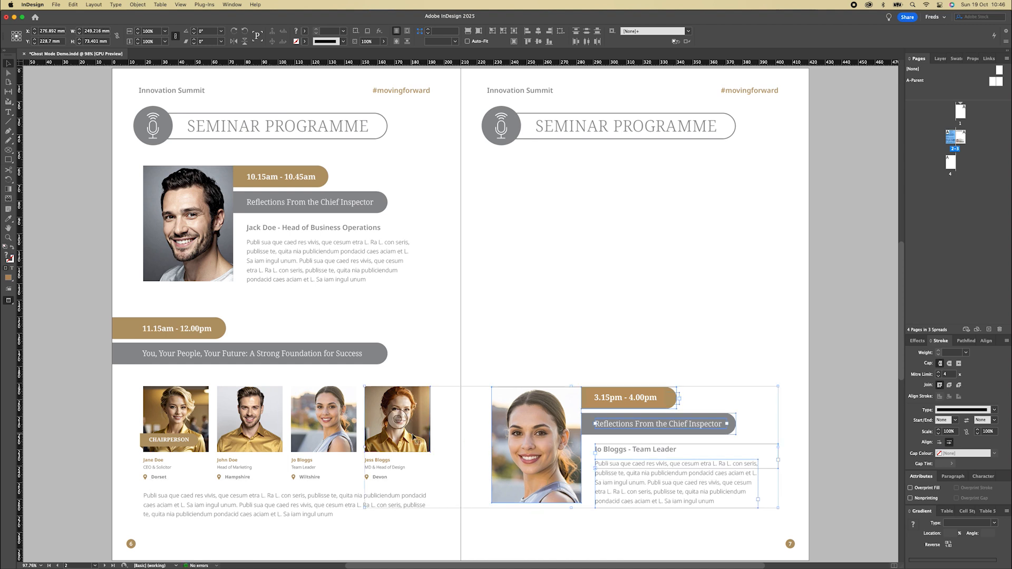
{"action": "left_click", "coordinate": [476, 441]}
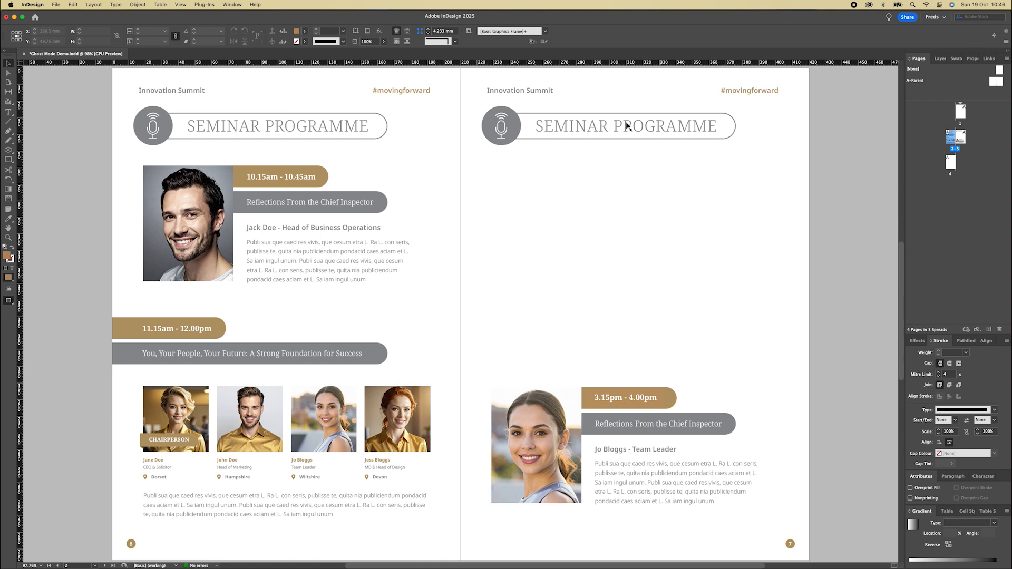
{"action": "key", "text": "super+alt+3"}
{"action": "key", "text": "alt+super+3"}
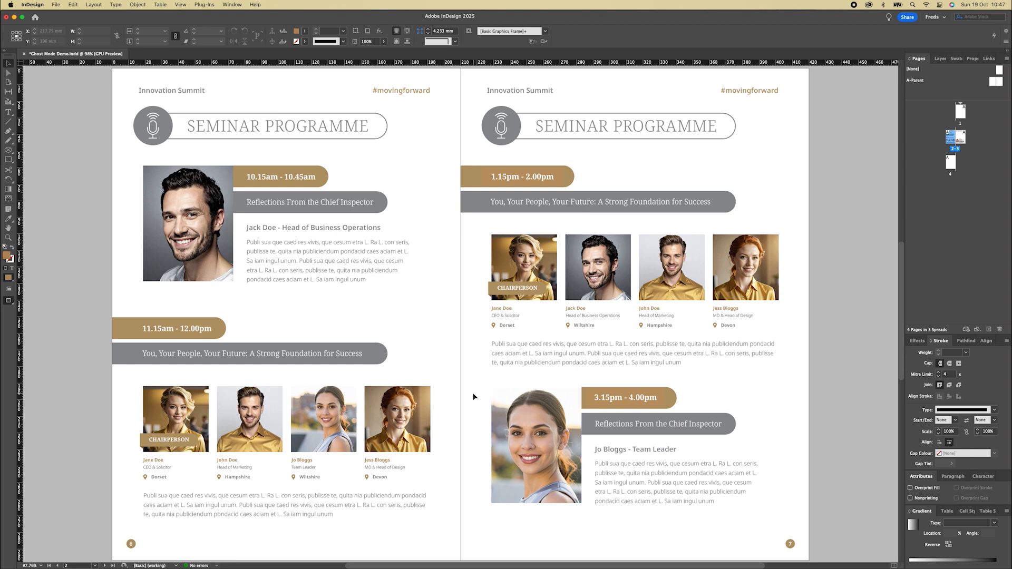
Try moving the 3.15pm - 4.00pm session about 8 mm lower on page 7 and undo the move
{"action": "left_click_drag", "start_coordinate": [473, 393], "coordinate": [694, 504]}
{"action": "left_click_drag", "start_coordinate": [566, 489], "coordinate": [567, 501]}
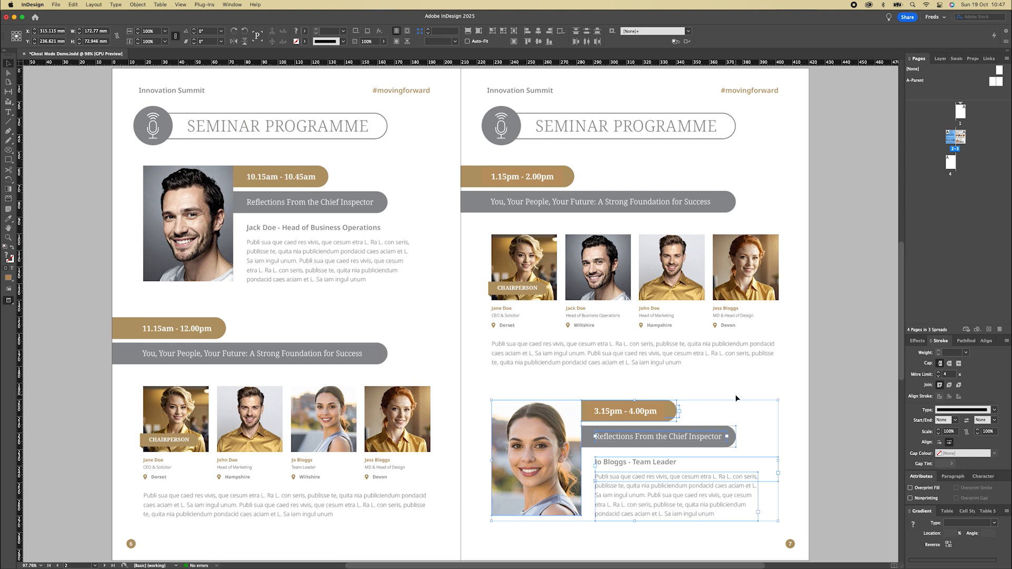
{"action": "key", "text": "super+z"}
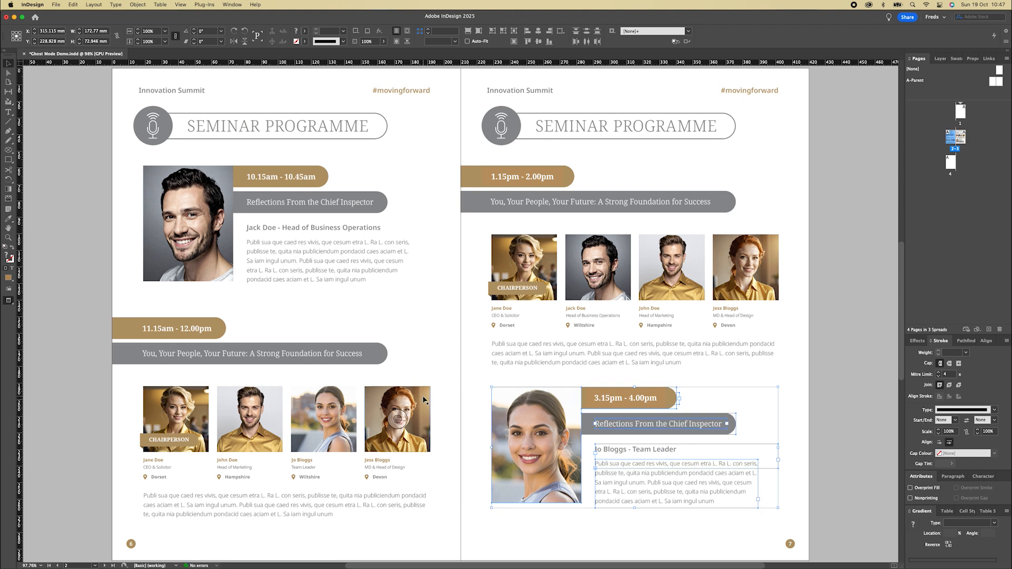
Check the 3.15pm session against the last portrait on page 6 and nudge the session up to about Y 228.7 mm
{"action": "left_click", "coordinate": [424, 400], "text": "shift"}
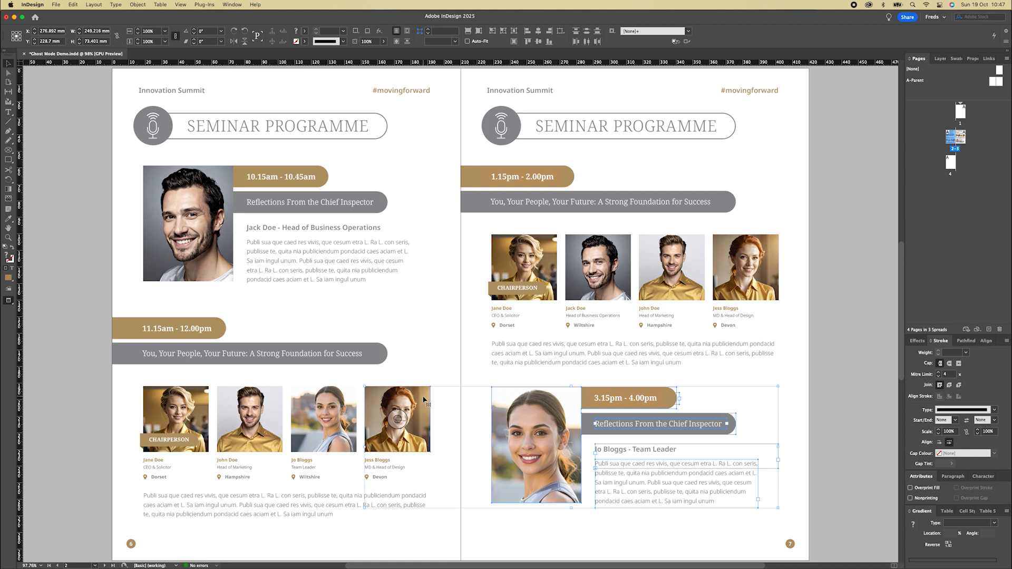
{"action": "left_click", "coordinate": [536, 445]}
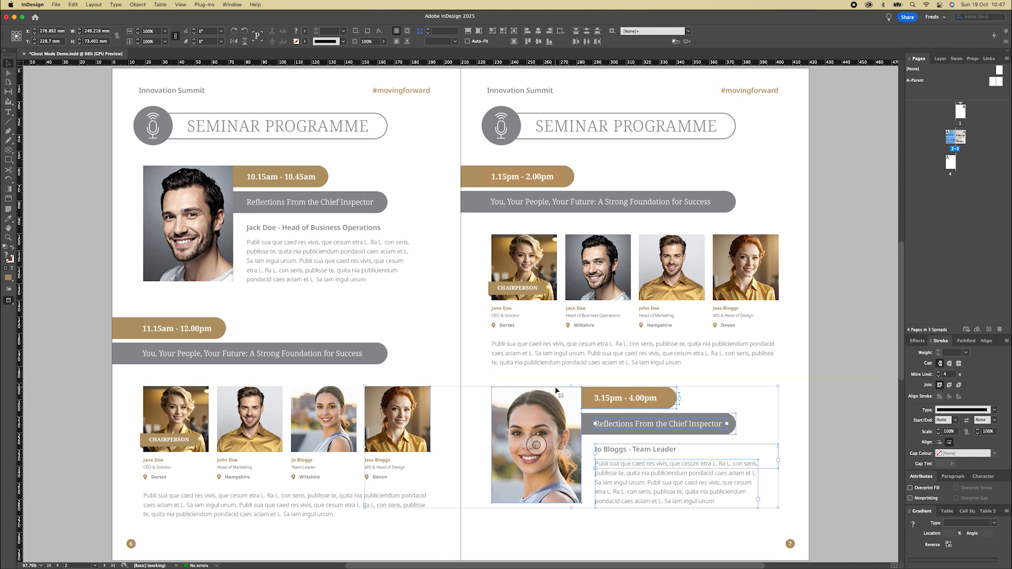
{"action": "left_click", "coordinate": [422, 400], "text": "shift"}
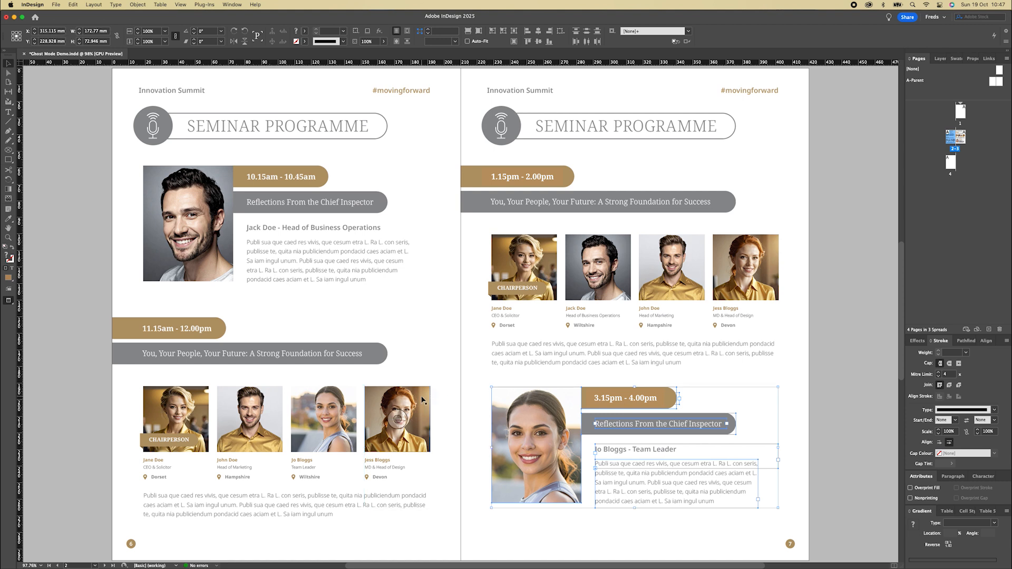
{"action": "left_click", "coordinate": [535, 446]}
{"action": "key", "text": "Up"}
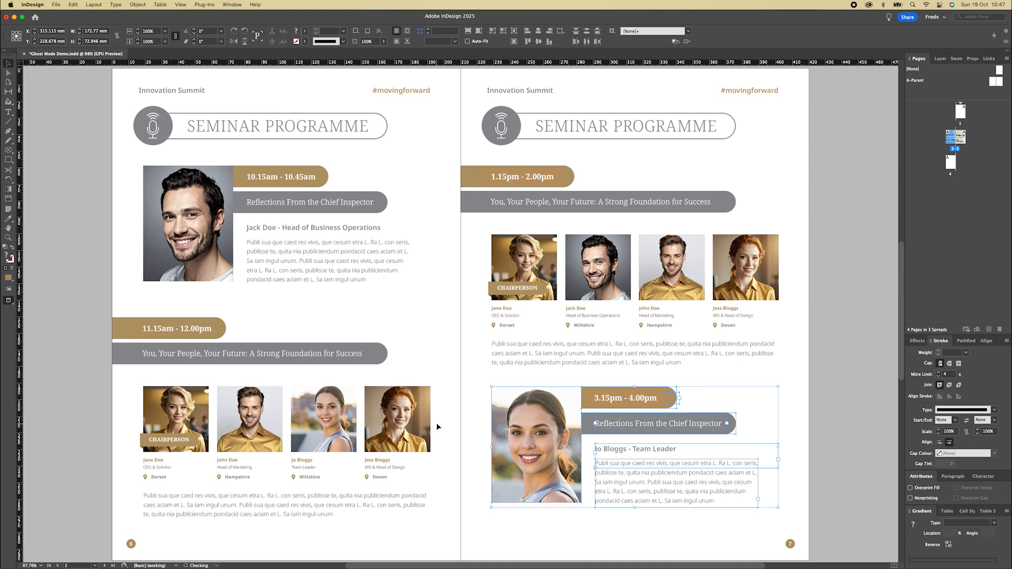
Check the 3.15pm session against the last portrait on page 6 and nudge the session down to about Y 231.4 mm
{"action": "left_click", "coordinate": [398, 419]}
{"action": "left_click", "coordinate": [420, 398], "text": "shift"}
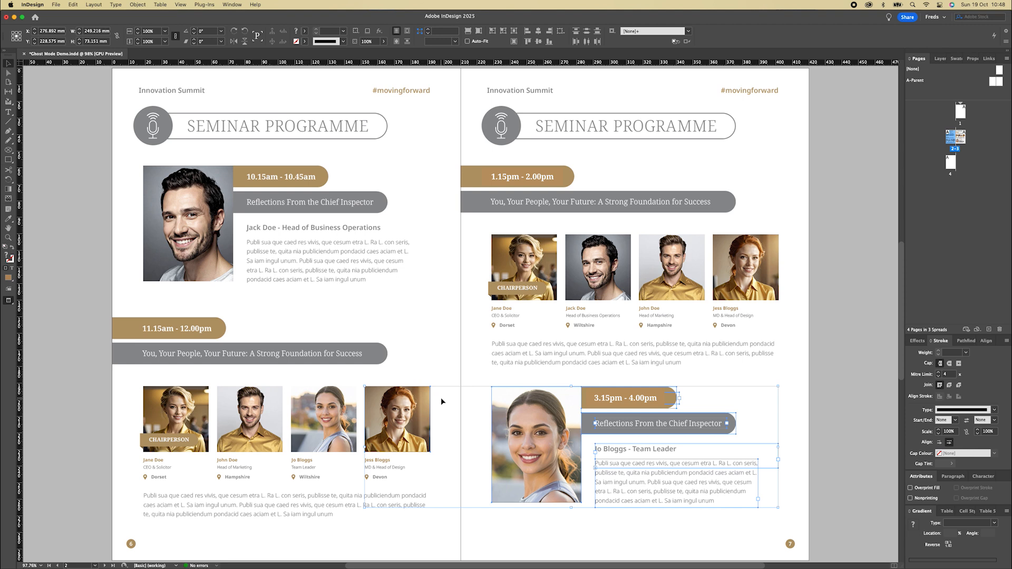
{"action": "key", "text": "Down"}
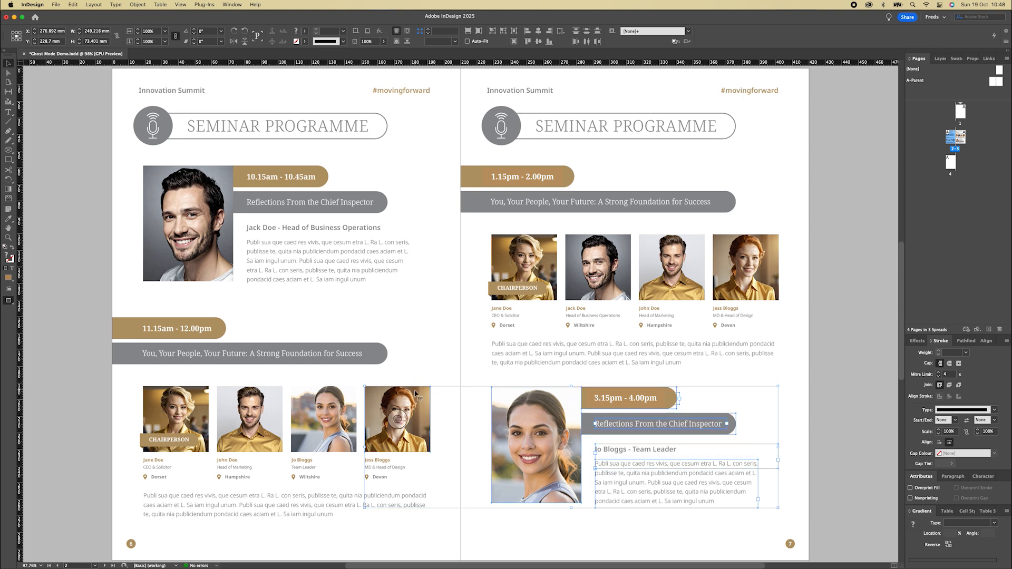
{"action": "left_click", "coordinate": [420, 396], "text": "shift"}
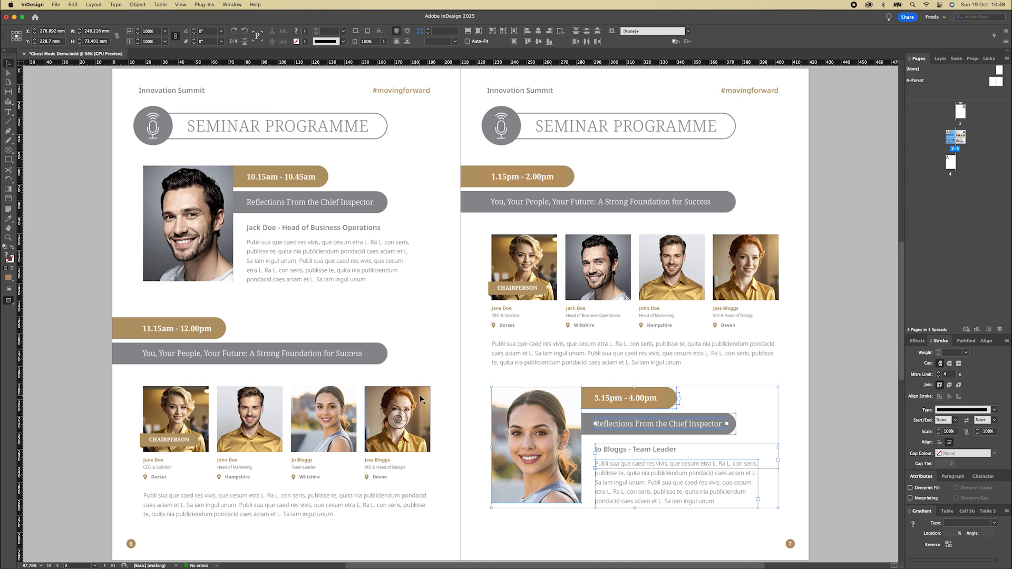
{"action": "key", "text": "shift+Down"}
{"action": "left_click", "coordinate": [421, 399], "text": "shift"}
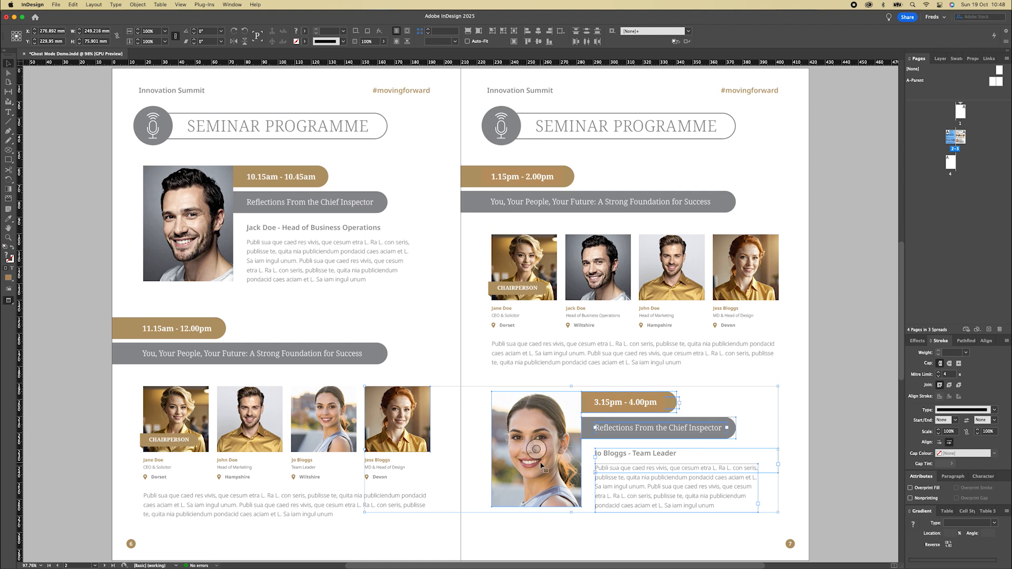
Group the 3.15pm session, align its top edge with the last portrait on page 6, and ungroup the session again
{"action": "left_click", "coordinate": [379, 401], "text": "shift"}
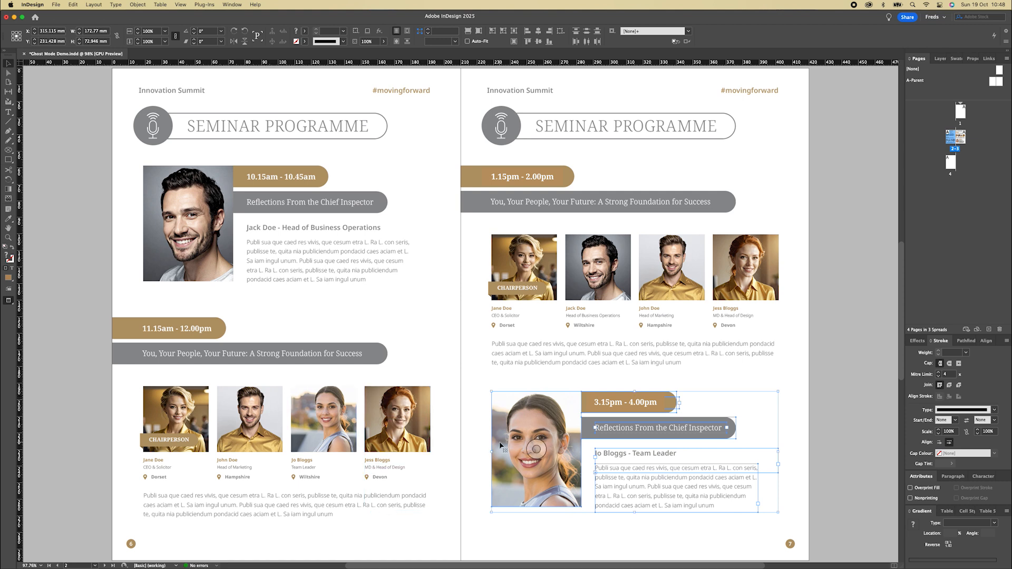
{"action": "key", "text": "super+g"}
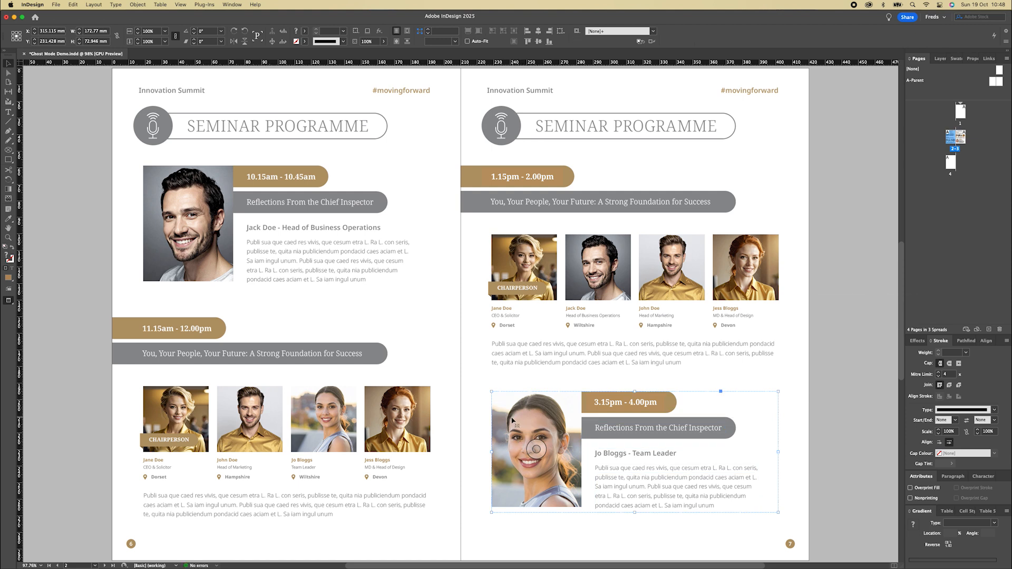
{"action": "left_click", "coordinate": [423, 410], "text": "shift"}
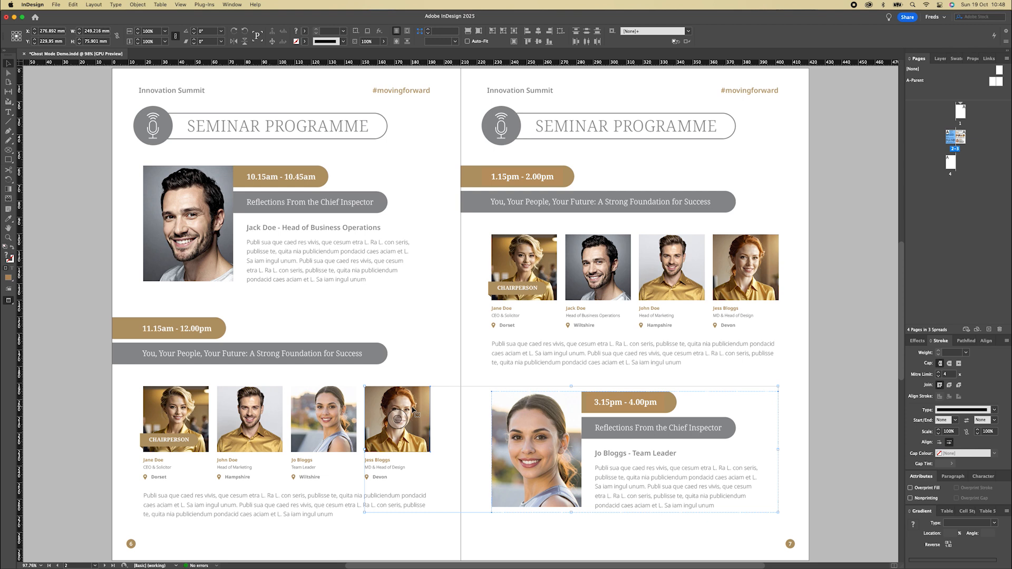
{"action": "left_click", "coordinate": [527, 43]}
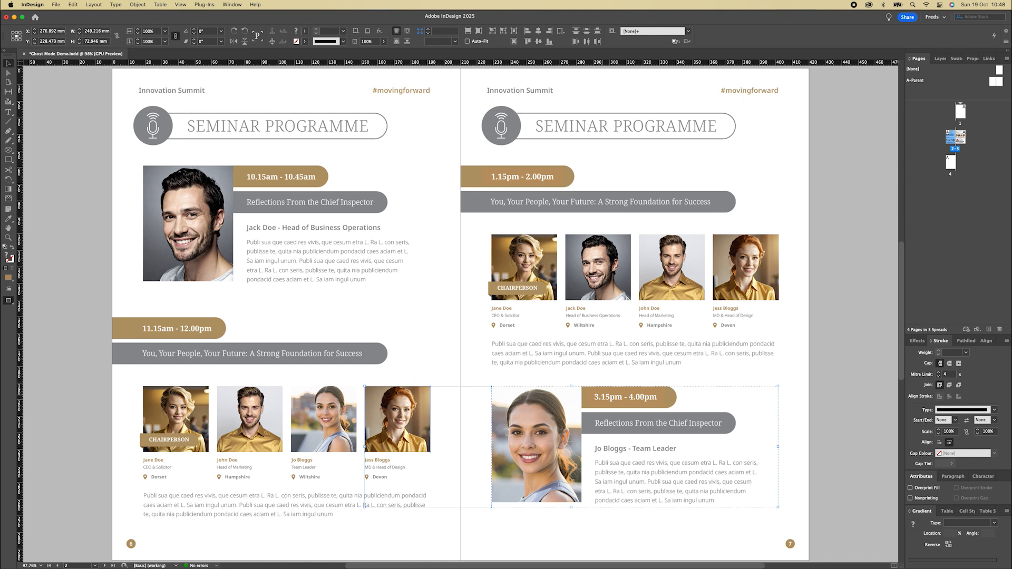
{"action": "left_click", "coordinate": [379, 445], "text": "shift"}
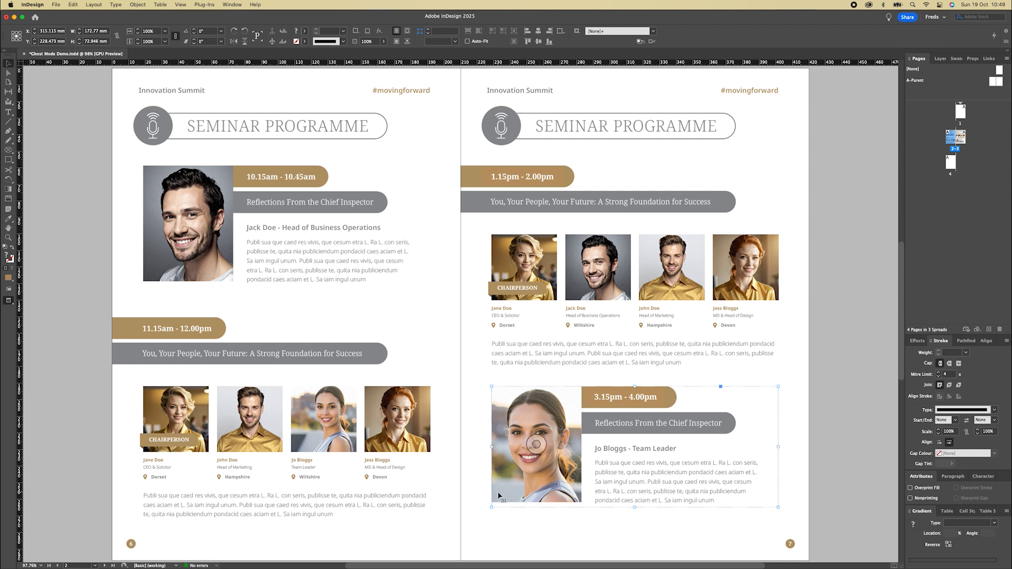
{"action": "key", "text": "super+shift+g"}
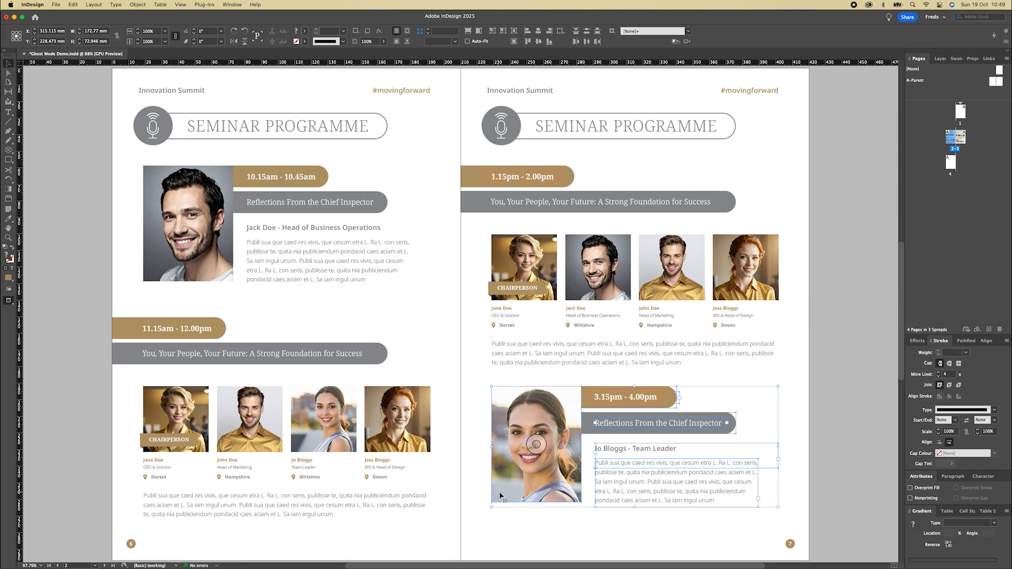
{"action": "left_click", "coordinate": [472, 493]}
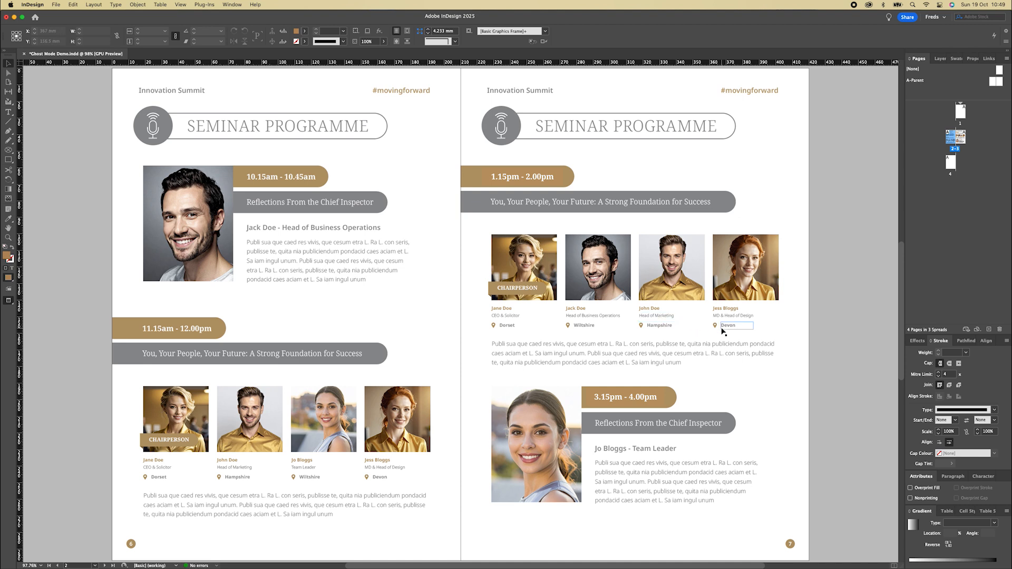
Move the MD & Head of Design speaker's photo and details in the 1.15pm session onto the third speaker's position and hide them
{"action": "left_click_drag", "start_coordinate": [793, 326], "coordinate": [714, 270]}
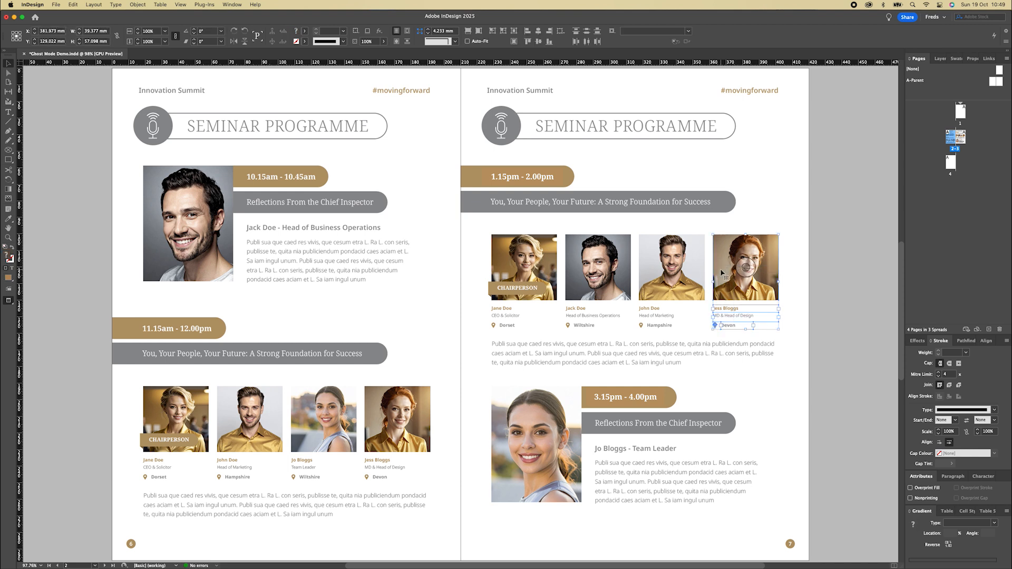
{"action": "left_click_drag", "start_coordinate": [722, 272], "coordinate": [648, 269]}
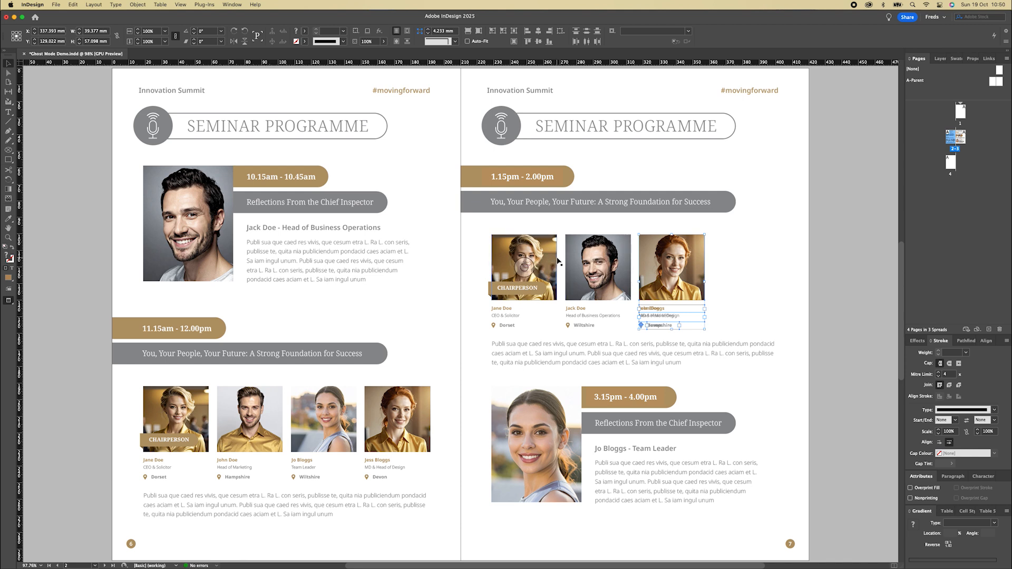
{"action": "key", "text": "super+3"}
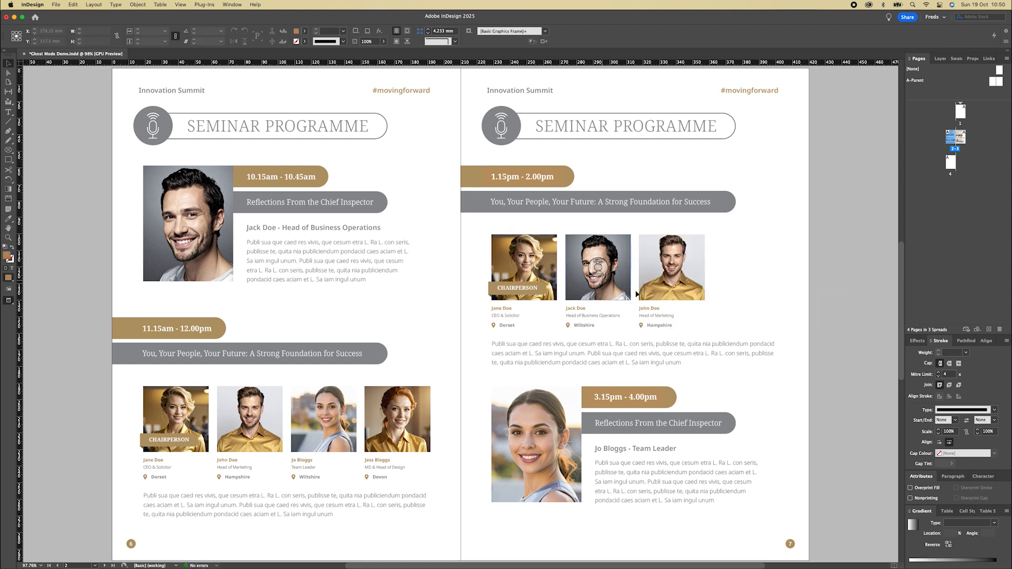
Move the Head of Marketing speaker's photo and details to the fourth position in the 1.15pm session and show all hidden objects
{"action": "left_click_drag", "start_coordinate": [728, 327], "coordinate": [642, 278]}
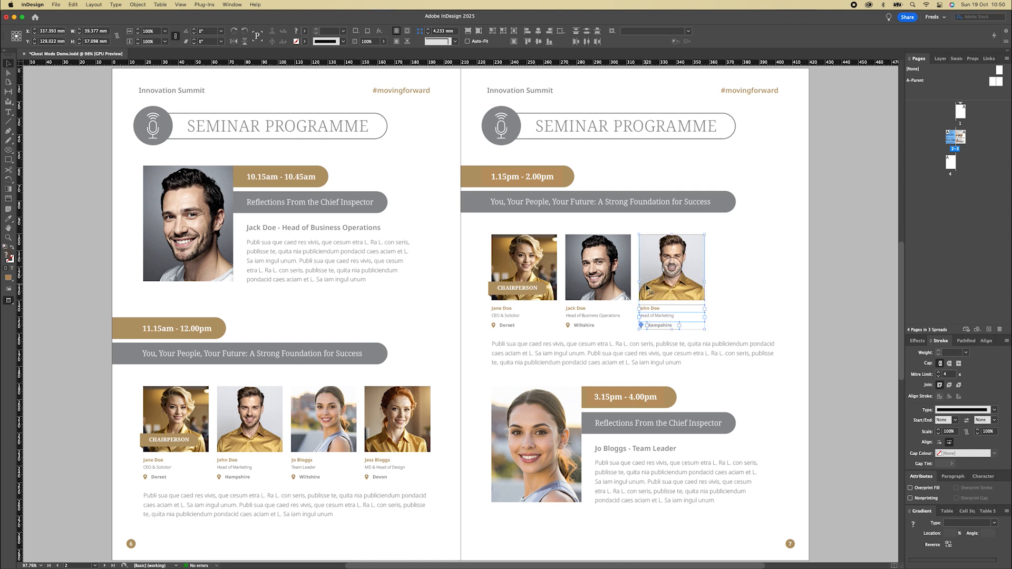
{"action": "left_click_drag", "start_coordinate": [647, 287], "coordinate": [707, 292]}
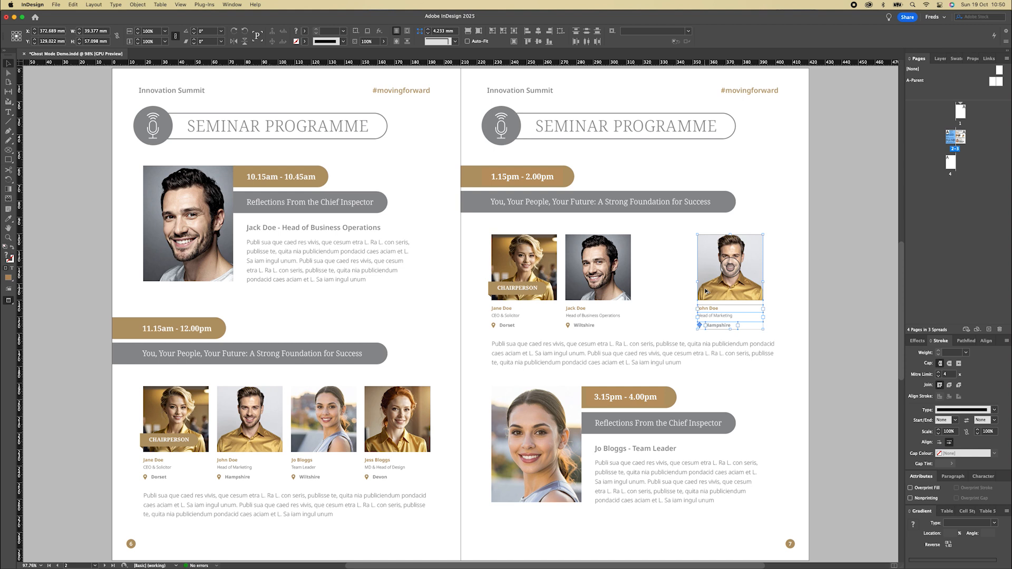
{"action": "key", "text": "super+alt+3"}
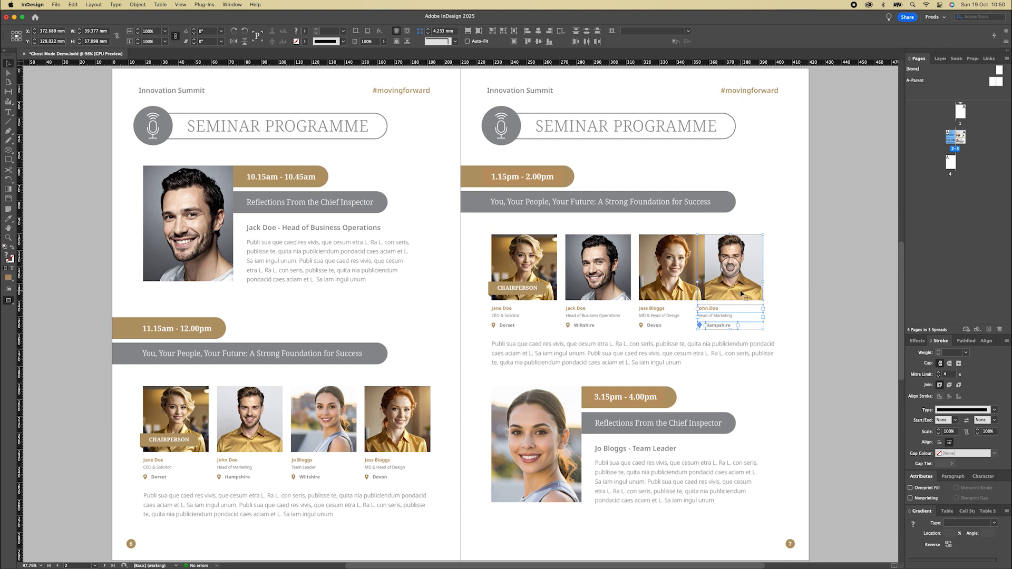
{"action": "left_click_drag", "start_coordinate": [741, 294], "coordinate": [757, 295]}
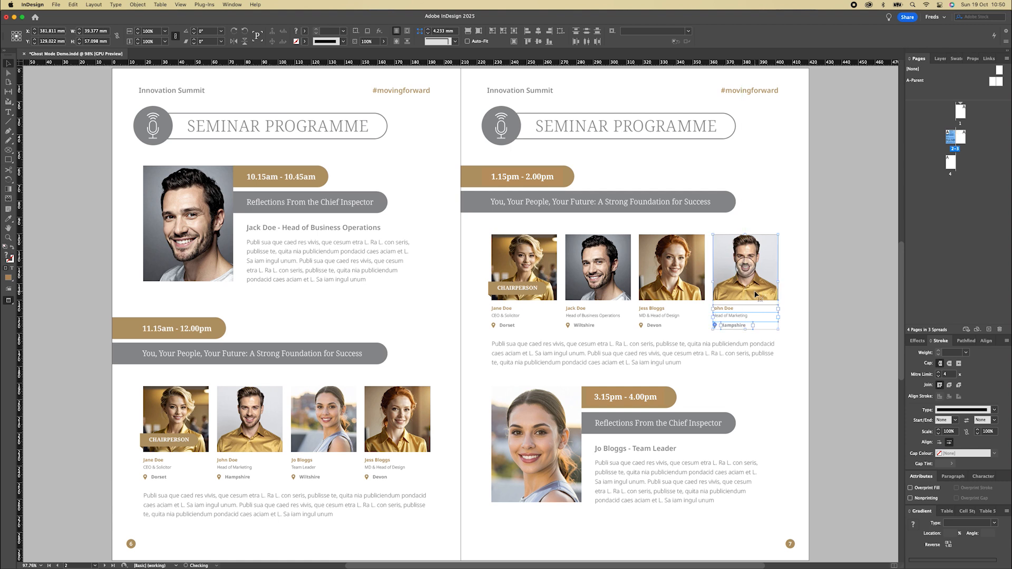
{"action": "left_click", "coordinate": [789, 303]}
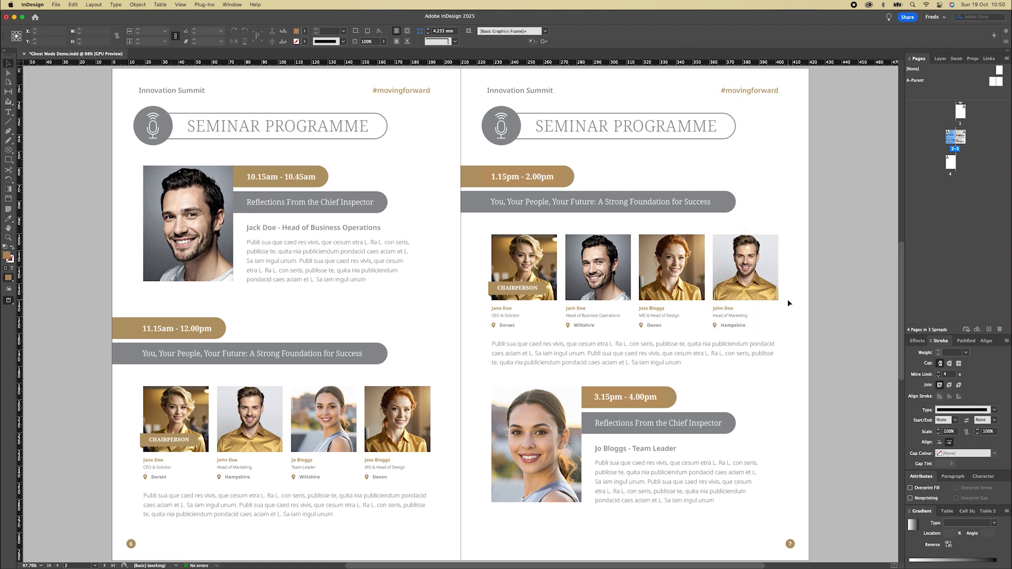